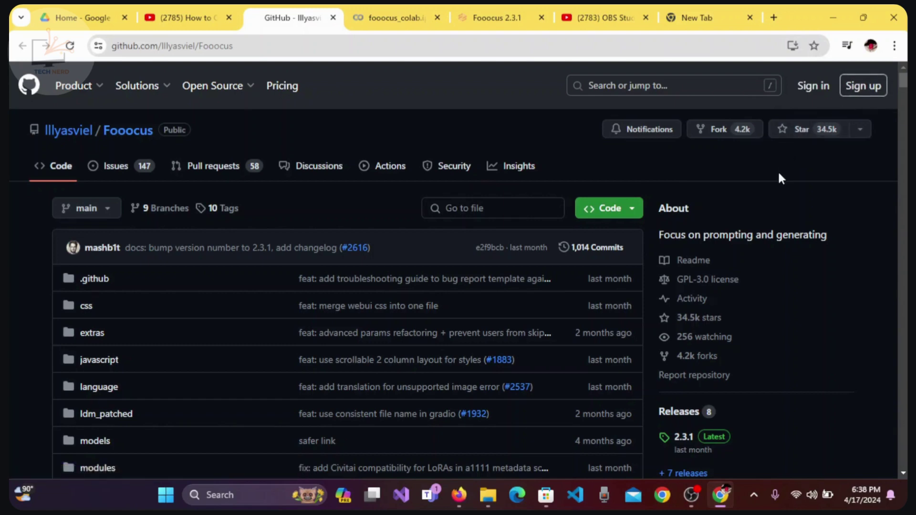
- Examine the Fooocus repository's file list and the sample images at the start of its README
scroll(662, 184, down, 20)
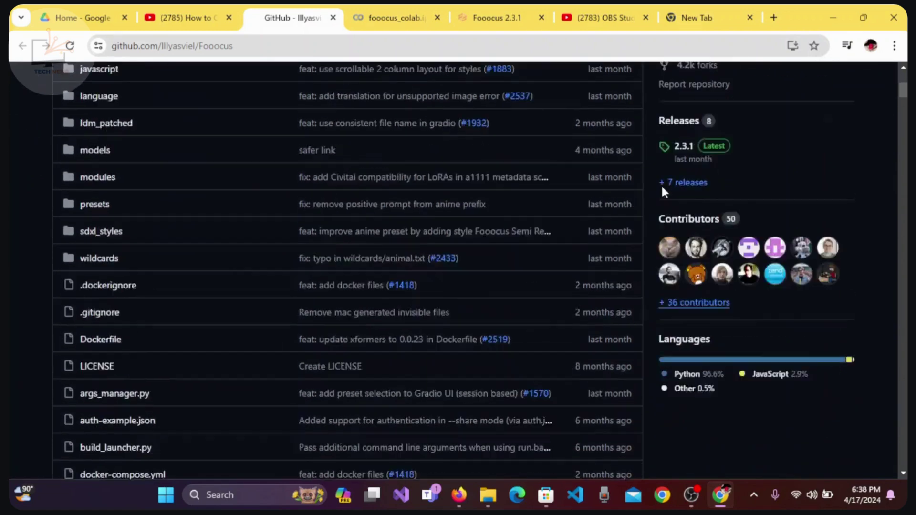
scroll(665, 192, up, 2)
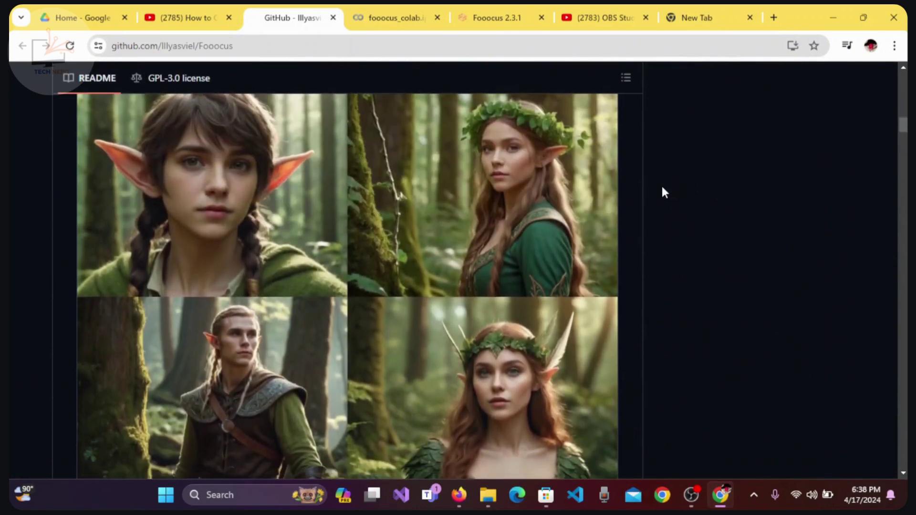
scroll(662, 188, down, 1)
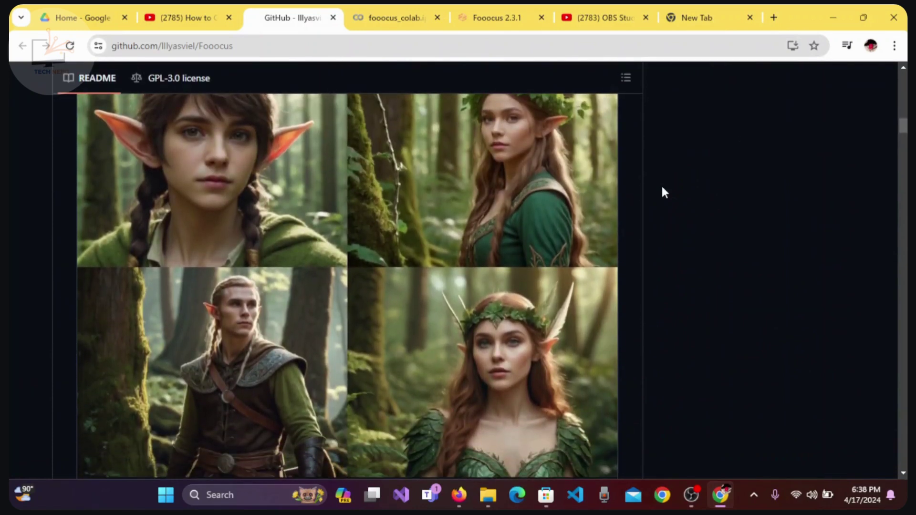
scroll(662, 188, down, 3)
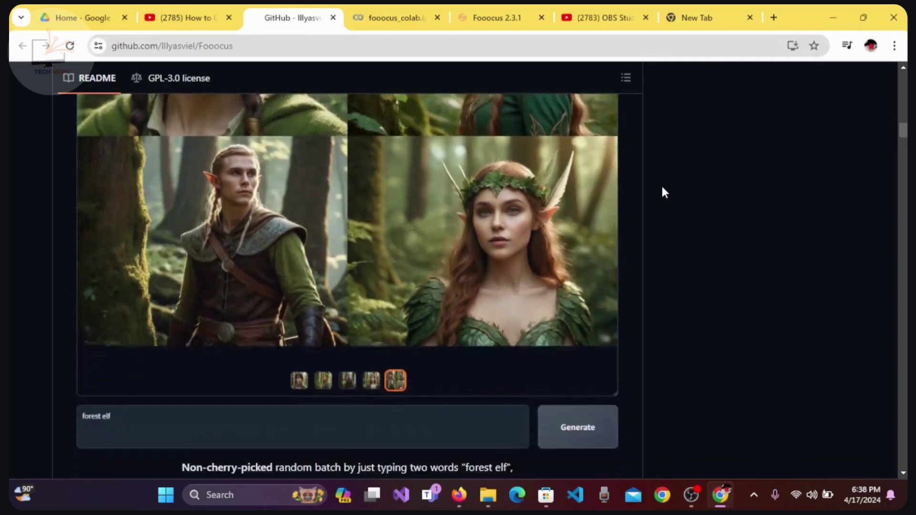
scroll(662, 188, down, 1)
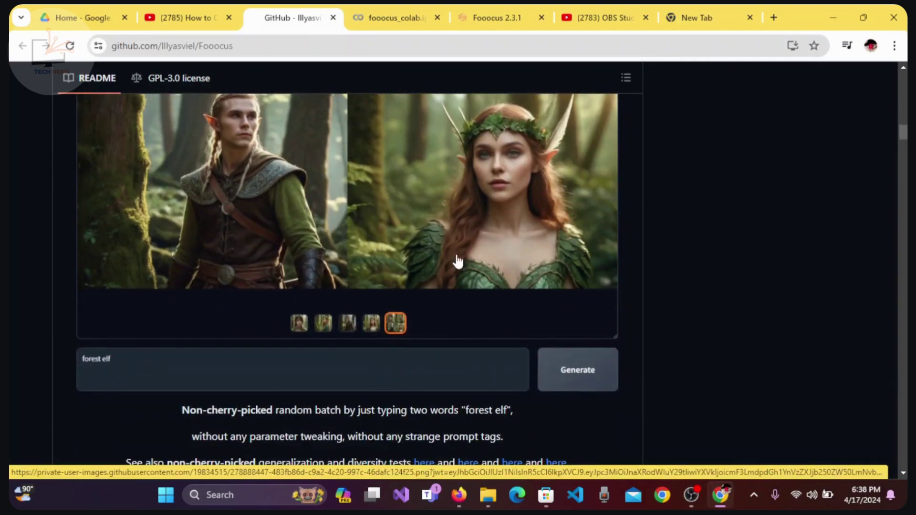
scroll(458, 261, up, 1)
scroll(458, 262, down, 1)
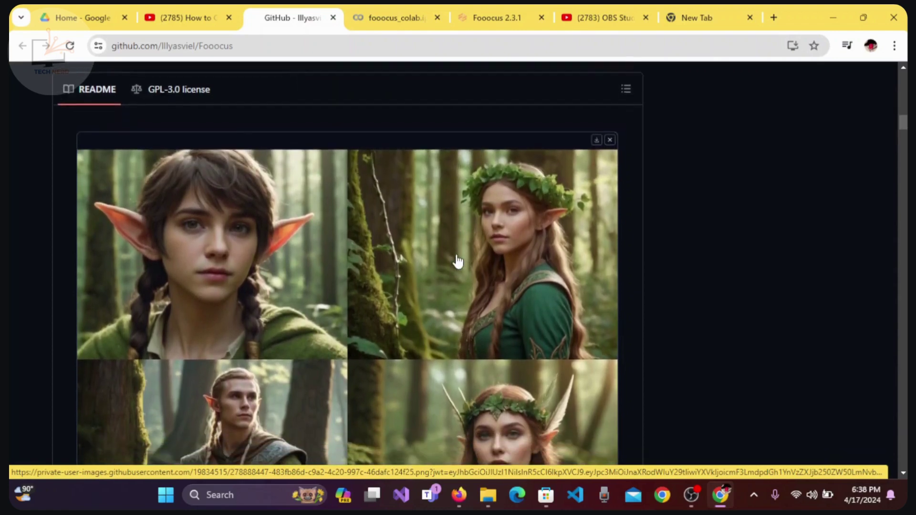
scroll(458, 261, down, 5)
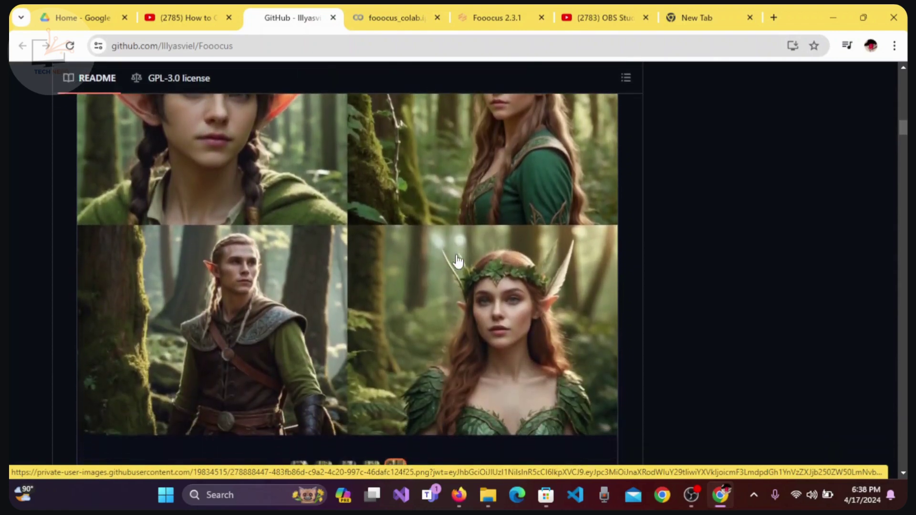
scroll(458, 262, down, 2)
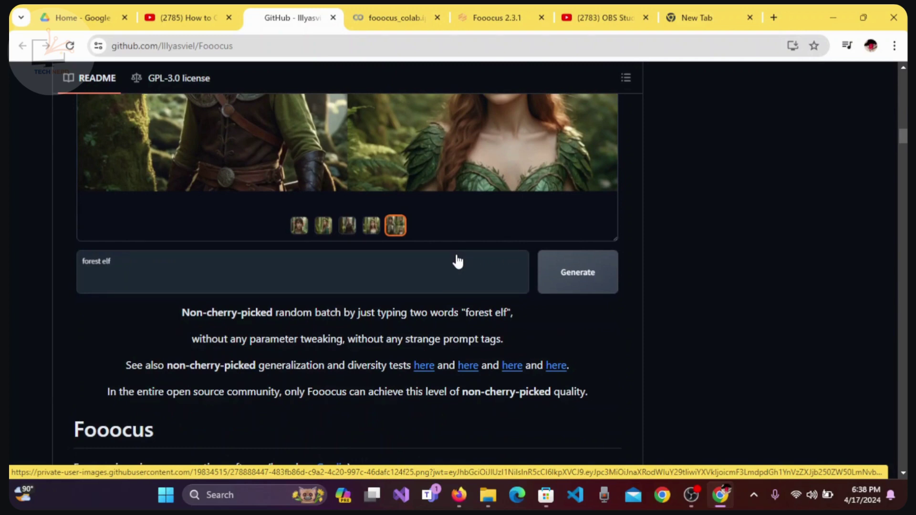
- Open the official Fooocus notebook in Colab from the README's Colab section
scroll(458, 262, down, 14)
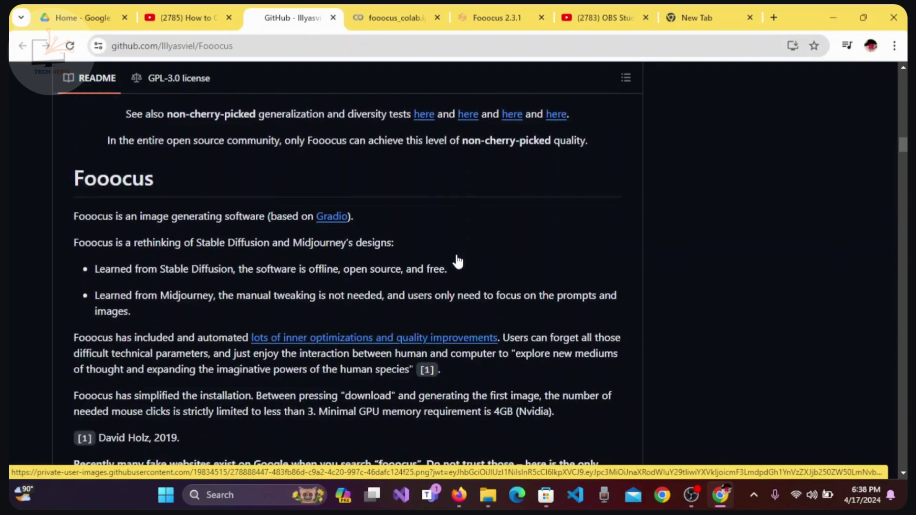
scroll(458, 261, down, 20)
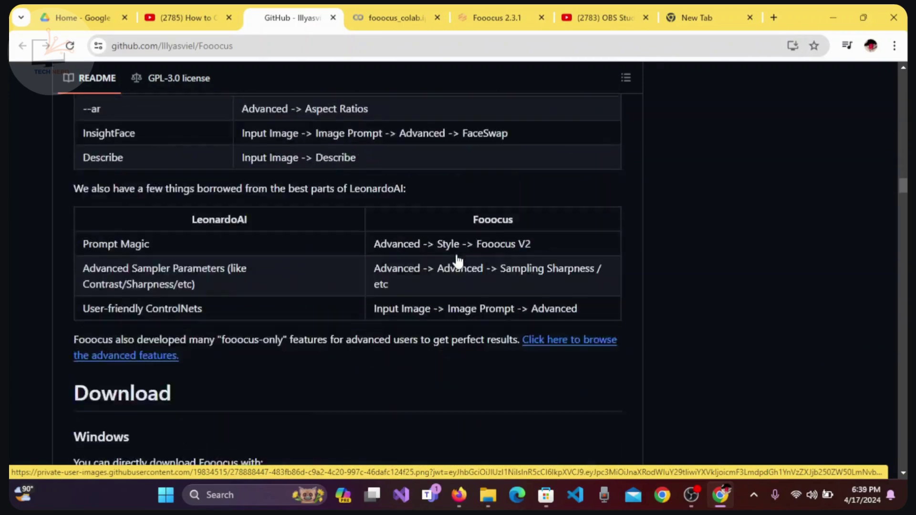
scroll(457, 260, down, 10)
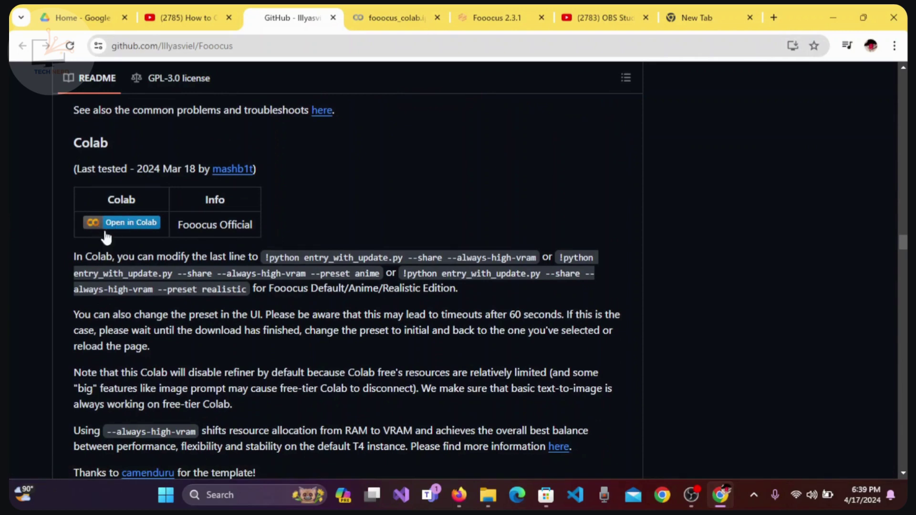
click(131, 227)
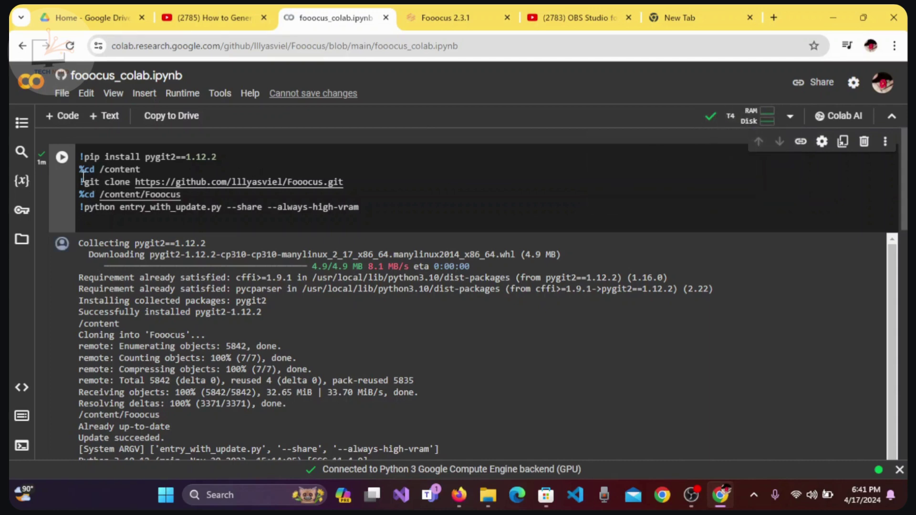
- Run the notebook's Fooocus setup cell, accept running a notebook not authored by Google, and follow its output
click(62, 159)
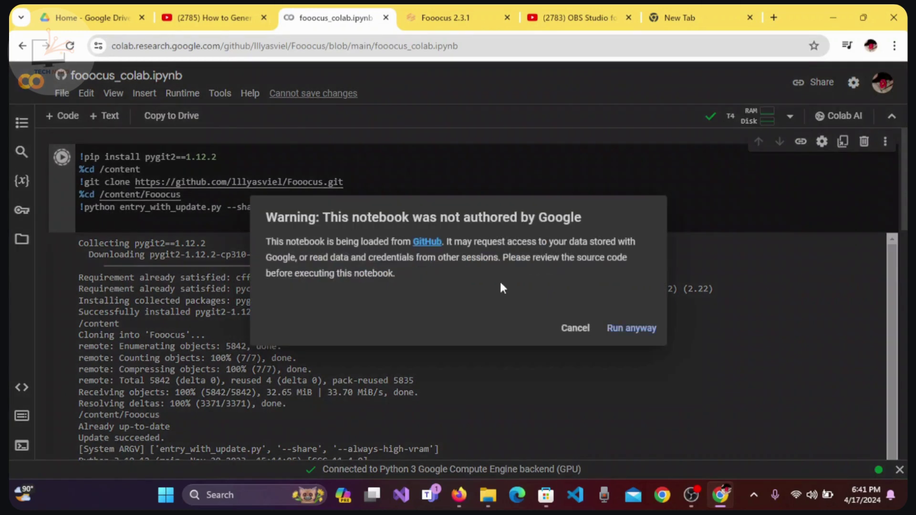
click(645, 330)
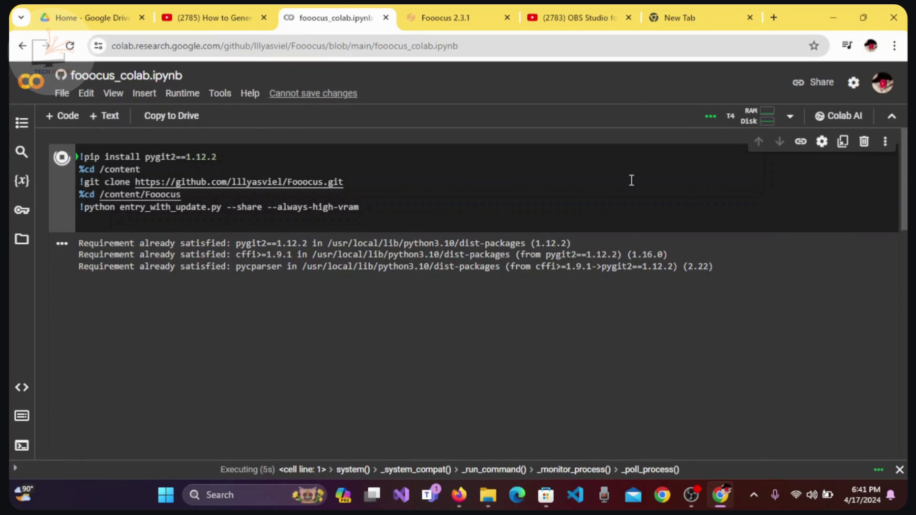
scroll(656, 207, down, 2)
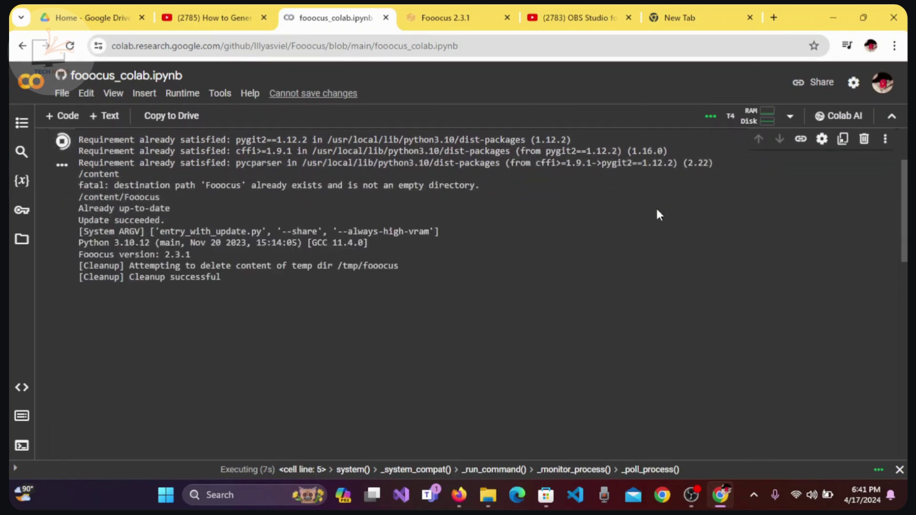
scroll(657, 213, down, 2)
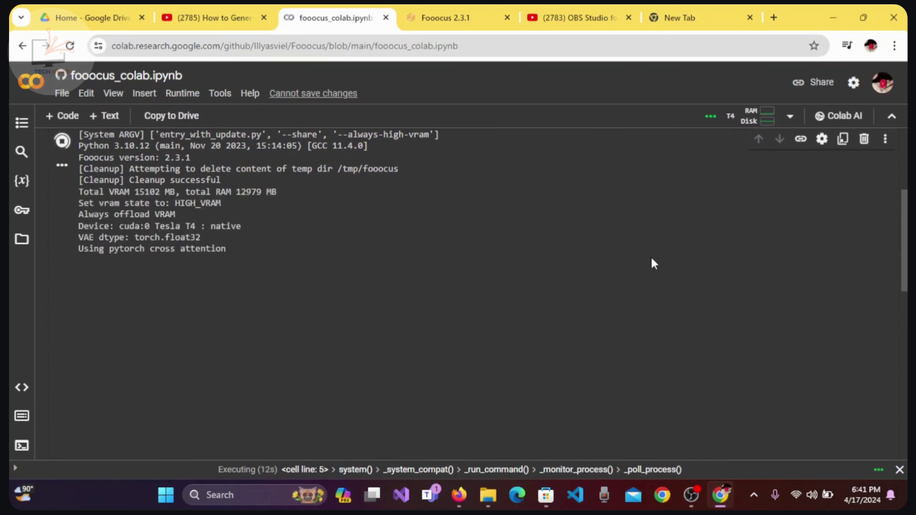
scroll(651, 258, down, 1)
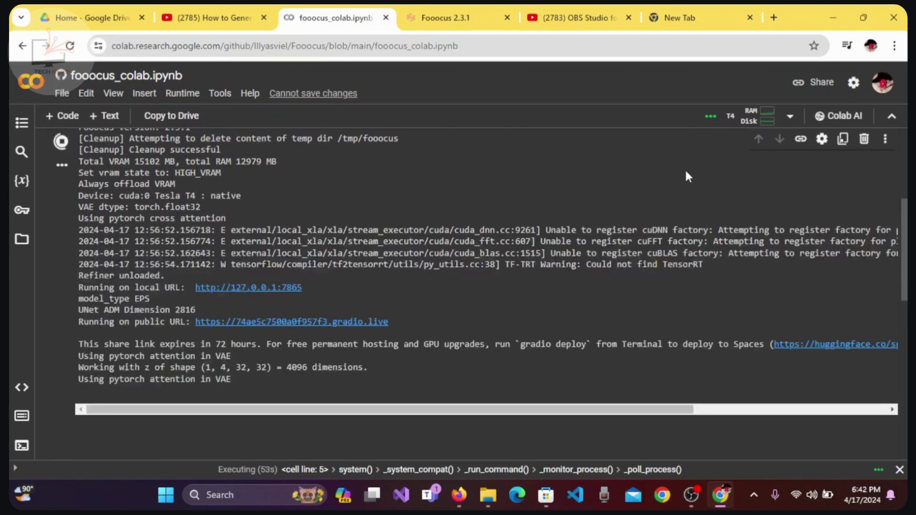
- Open the Fooocus web interface through the public gradio.live URL in the cell output
scroll(685, 170, up, 5)
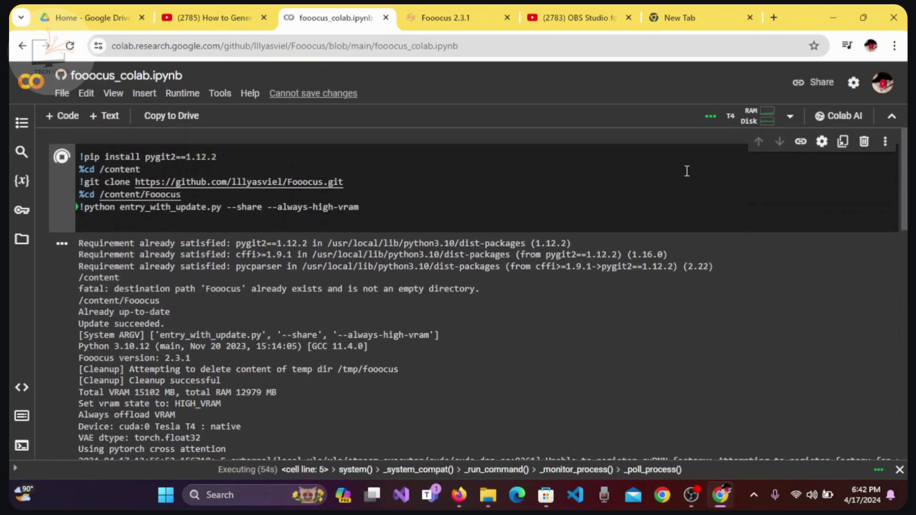
scroll(687, 170, down, 8)
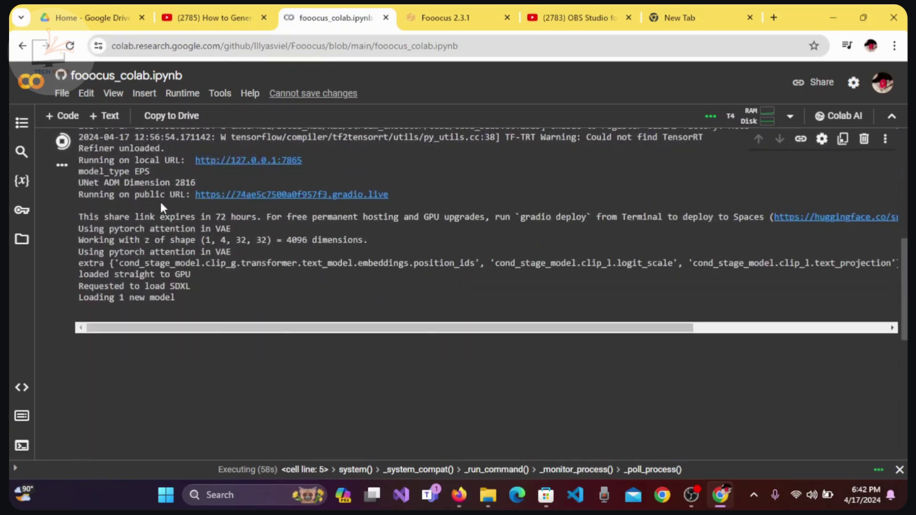
click(290, 195)
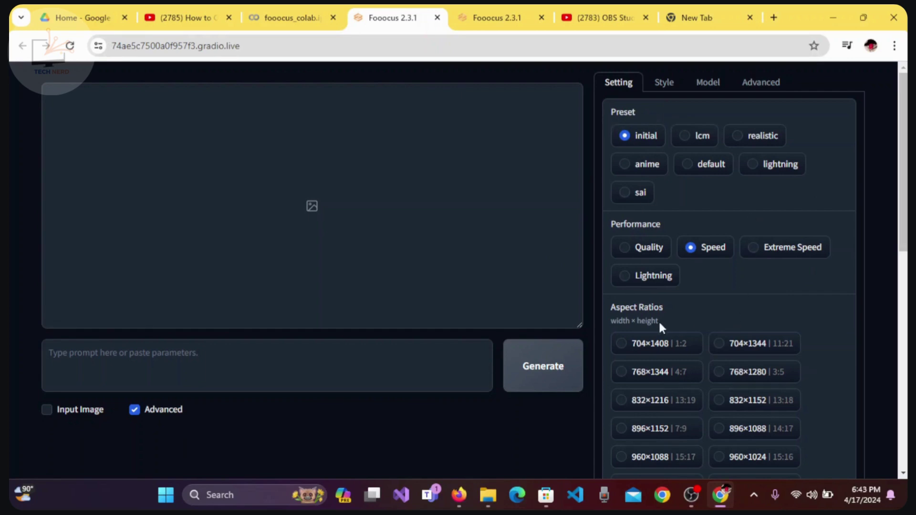
- Review the Fooocus general settings, image styles, model and LoRA choices, and advanced options, and return to the general settings
scroll(695, 315, down, 10)
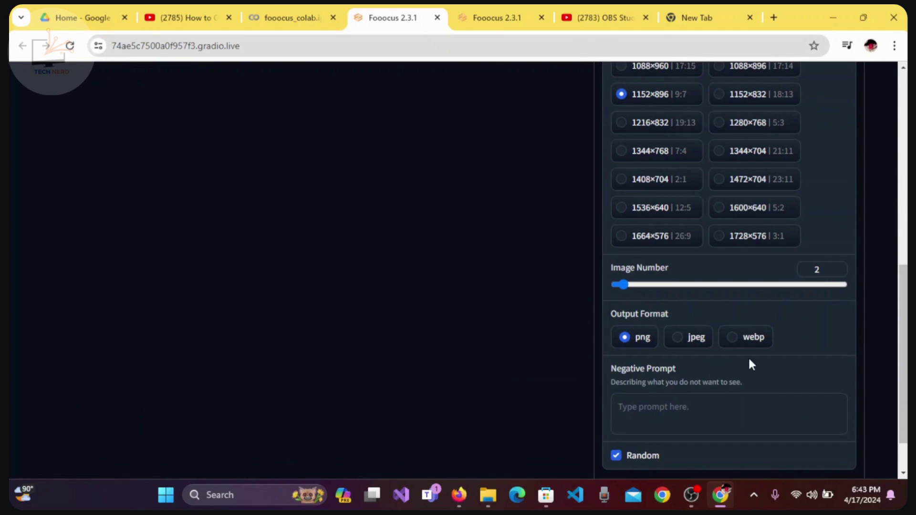
scroll(750, 356, up, 10)
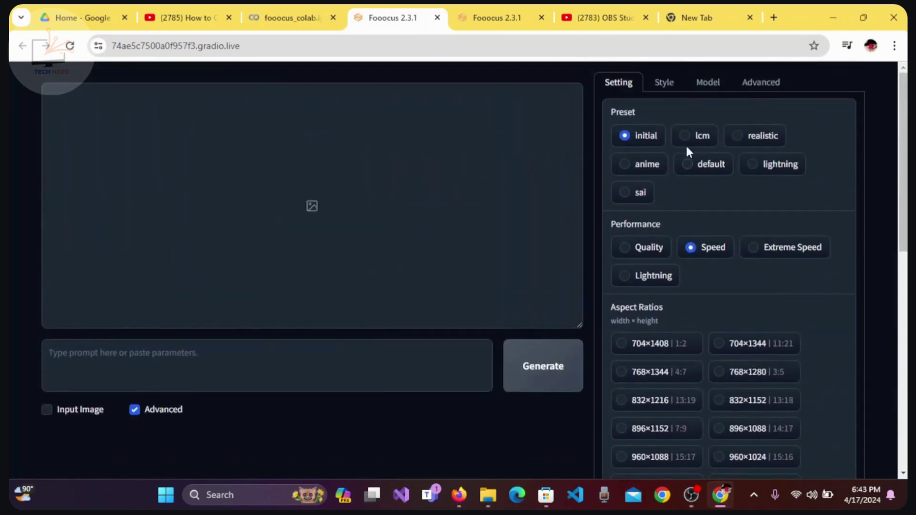
click(664, 85)
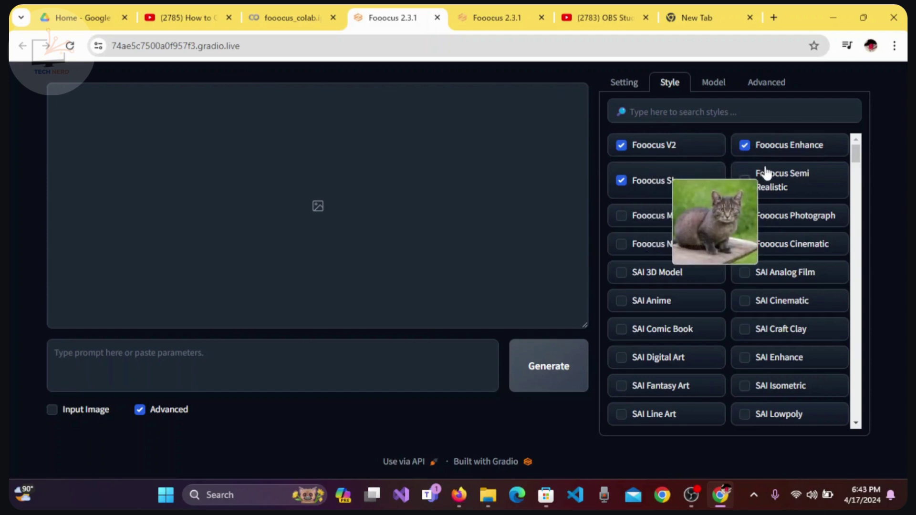
click(711, 86)
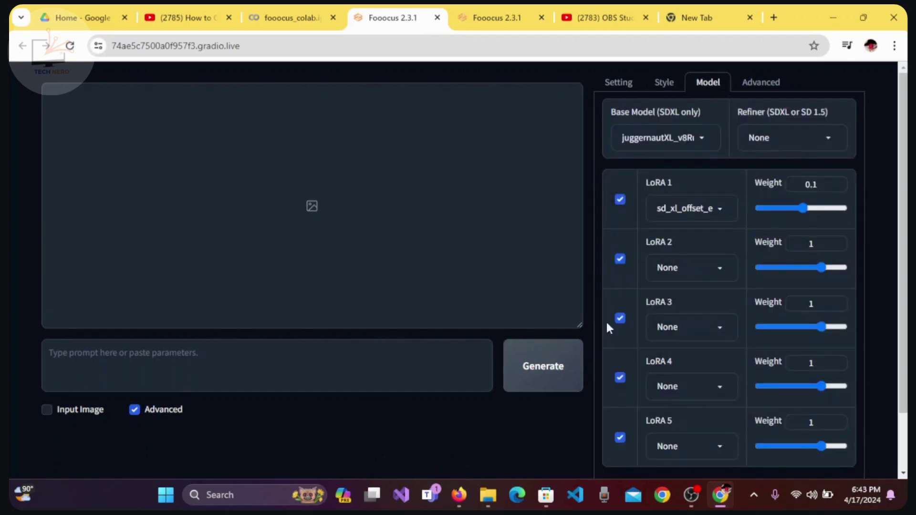
click(765, 84)
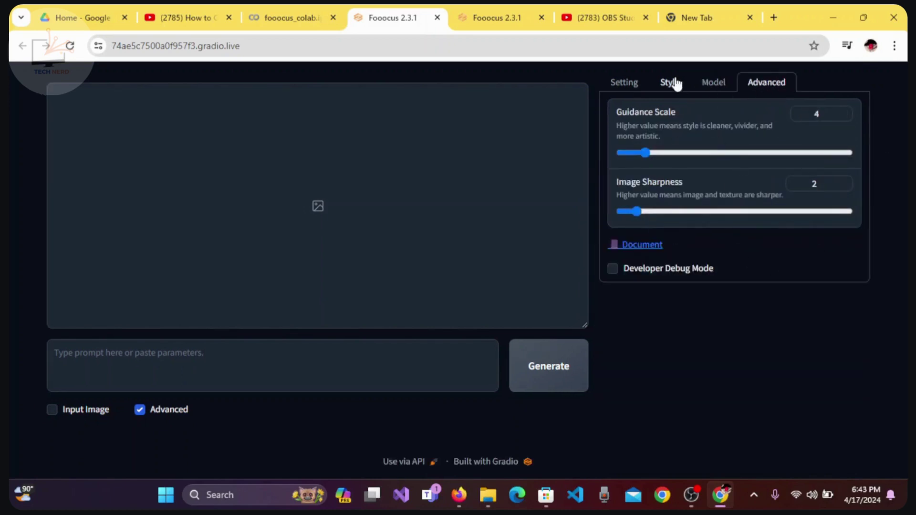
click(632, 83)
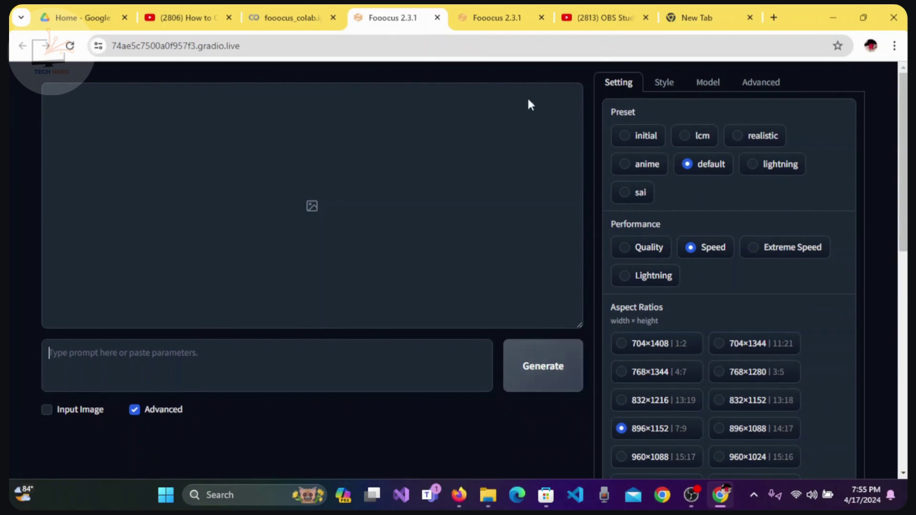
- Generate images from the prompt "Natural scenes with flowers and mountains" and download the first result
click(62, 357)
text(Natural sce)
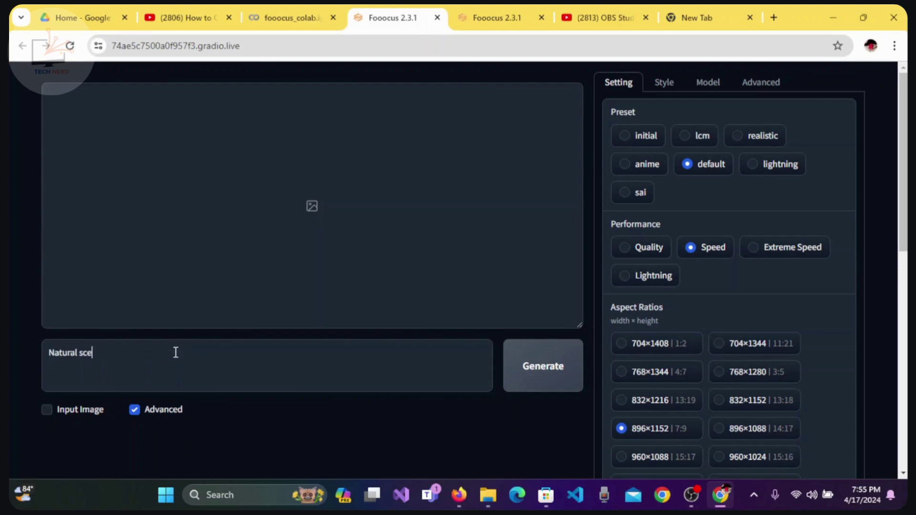
text(nes with flowers and mountains)
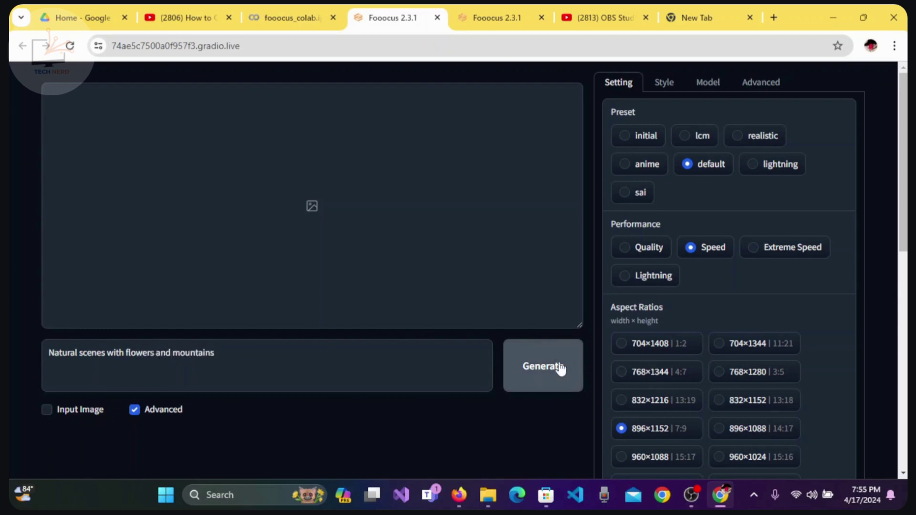
click(548, 367)
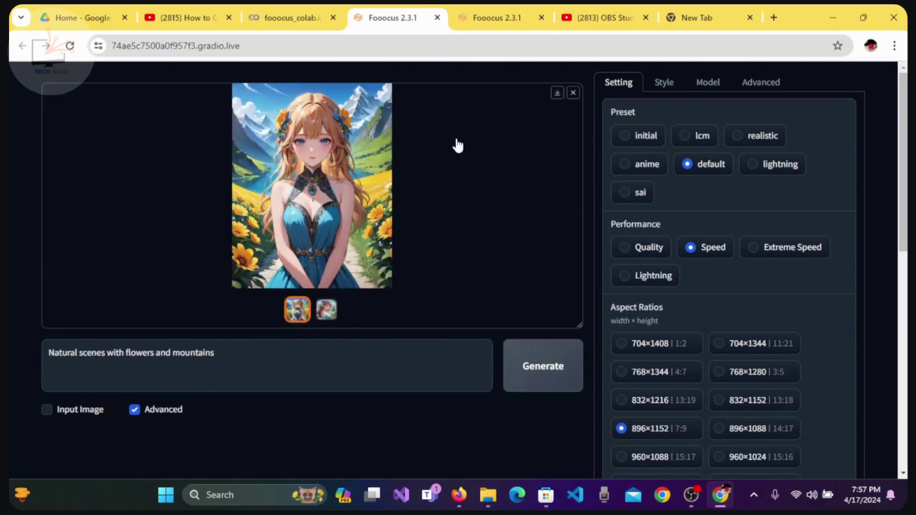
click(556, 93)
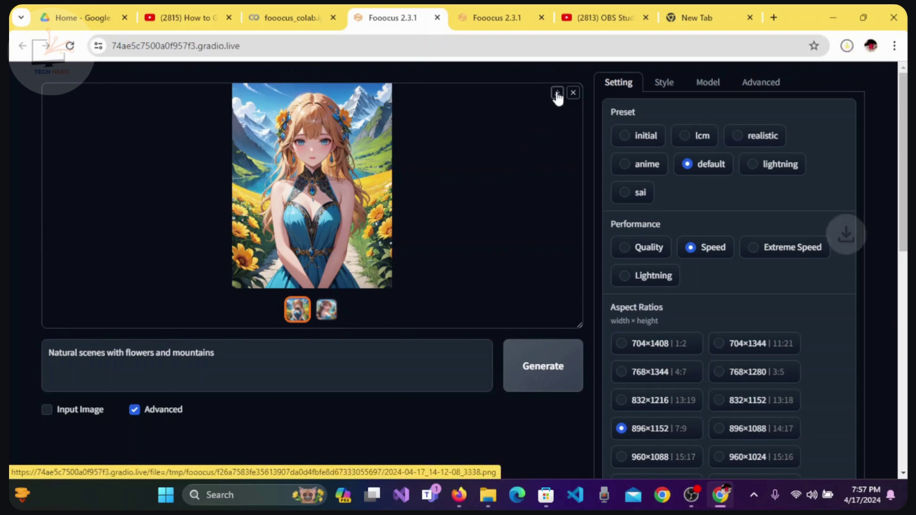